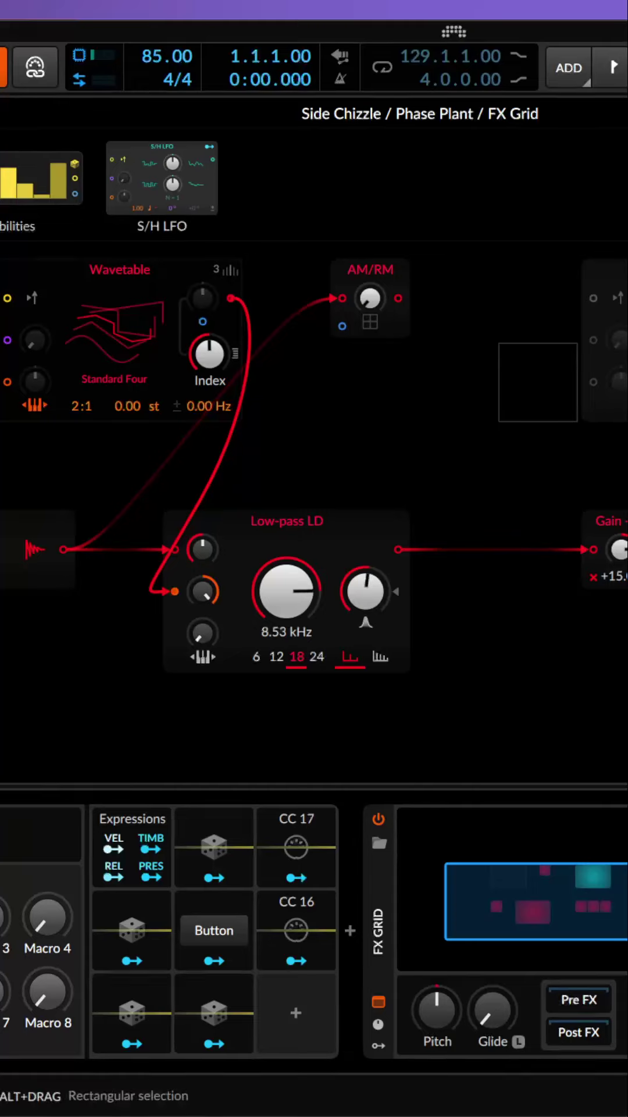
# Step: Bypass the Wavetable oscillator module so it and its output cable turn grey
pyautogui.click(125, 278)
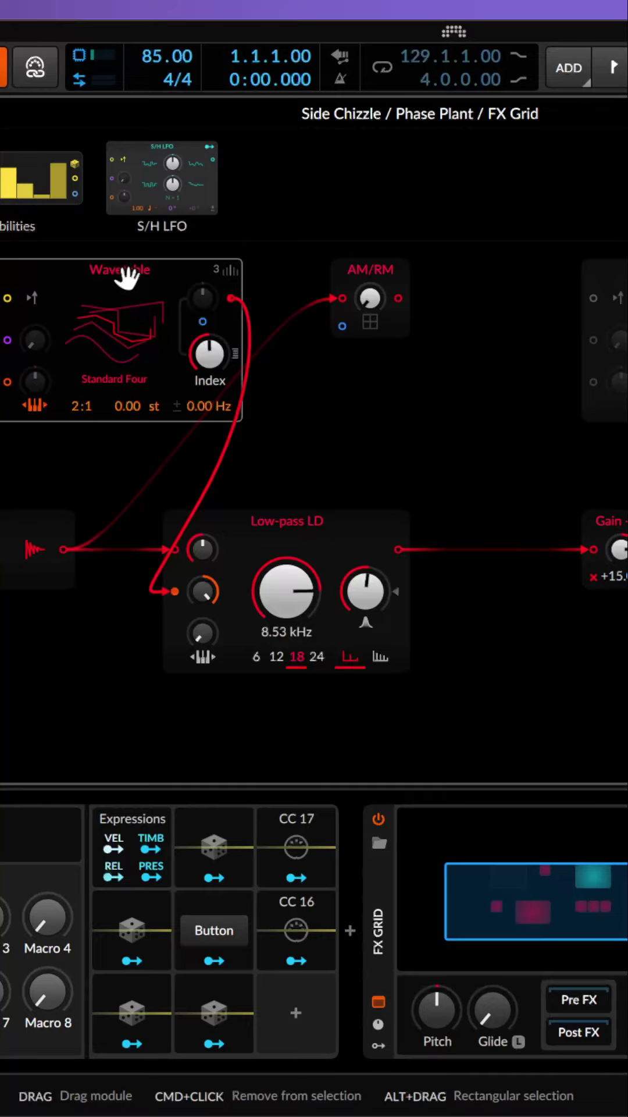
pyautogui.hotkey('shift', 'alt', 'a')
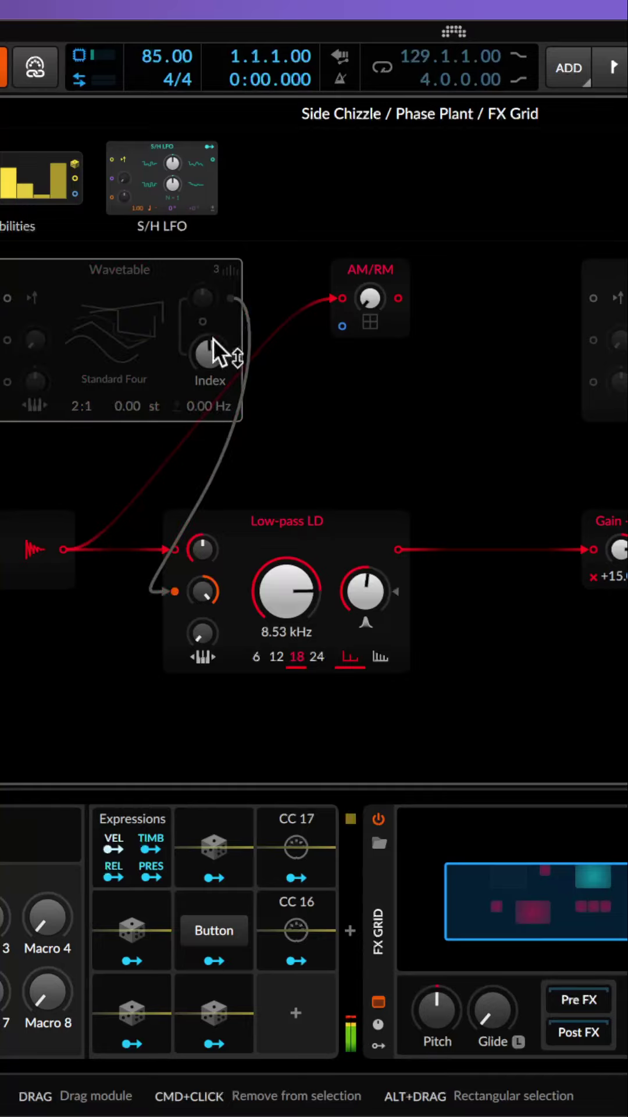
# Step: Open and dismiss the wavetable browser, leaving the Standard Four table loaded
pyautogui.click(123, 319)
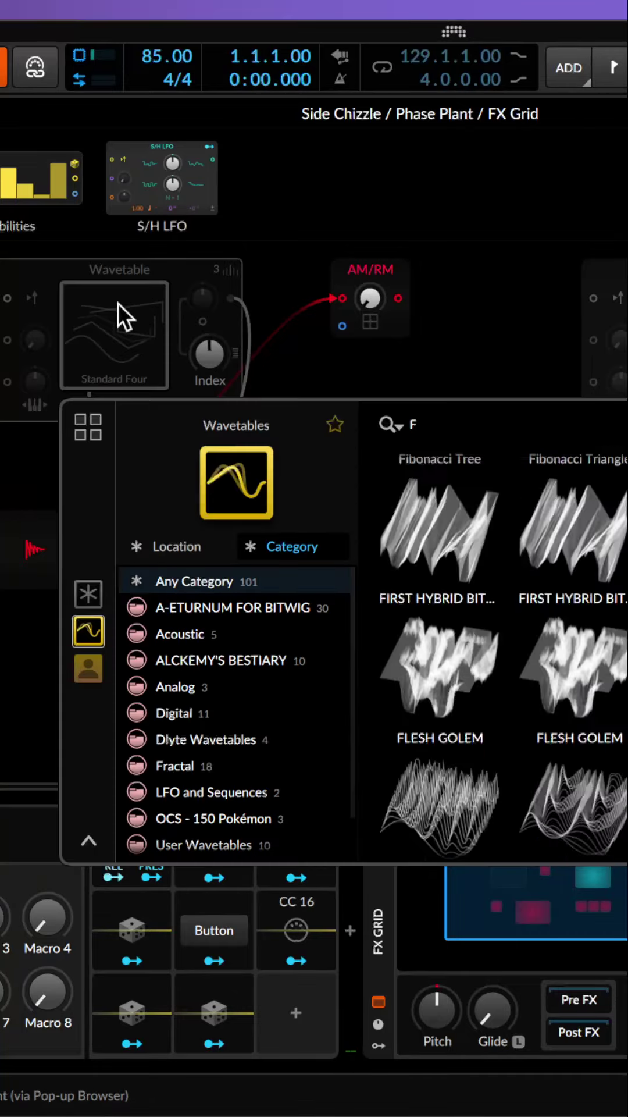
pyautogui.press('Escape')
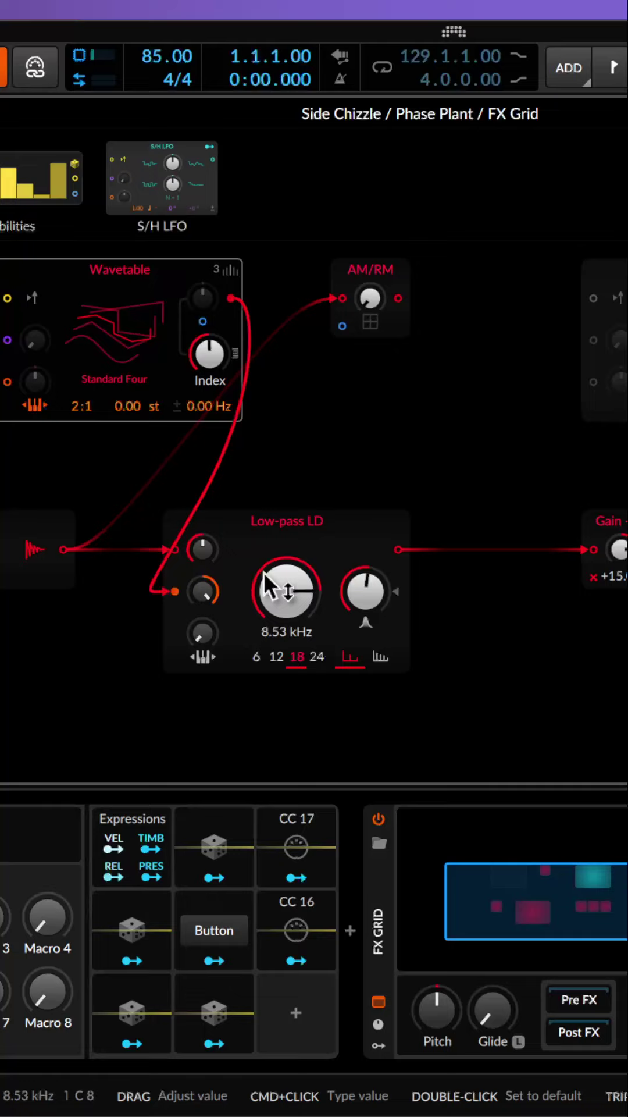
# Step: Set the Low-pass LD cutoff to 3.39 kHz and nudge its resonance knob
pyautogui.moveTo(288, 592); pyautogui.dragTo(320, 606)
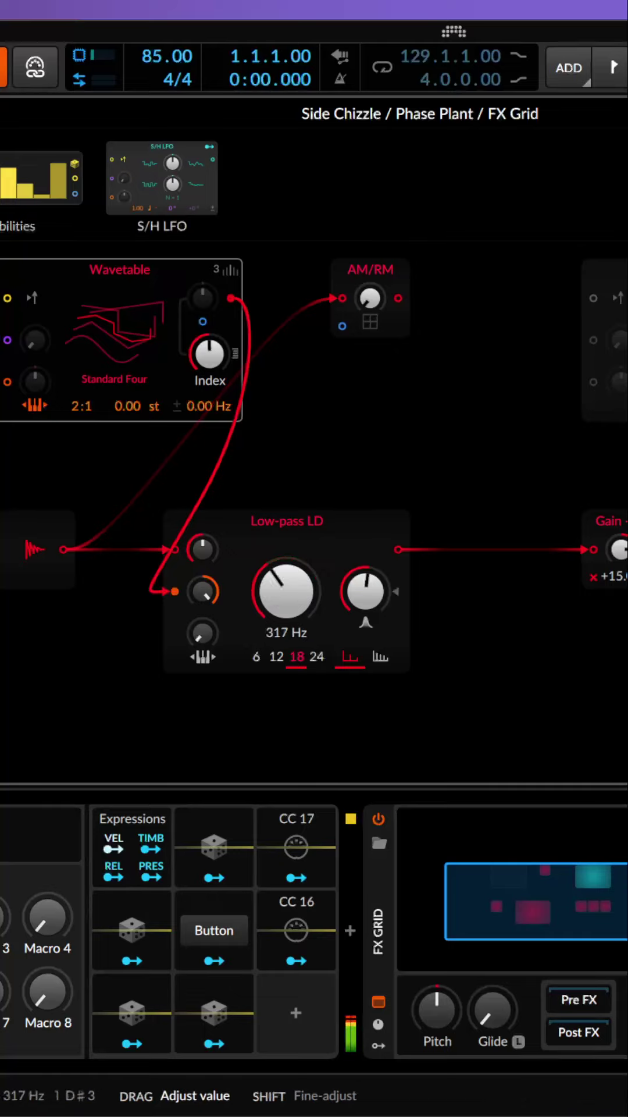
pyautogui.moveTo(365, 593); pyautogui.dragTo(365, 587)
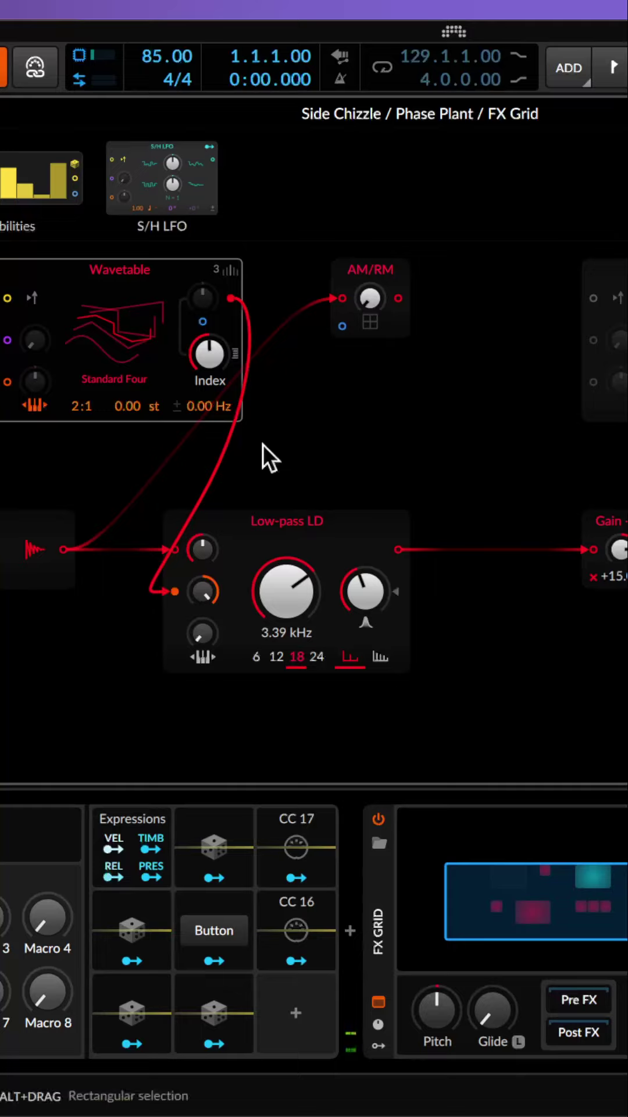
# Step: Unplug Wavetable from the Low-pass input, patch it into AM/RM's blue input, and AM/RM into Gain
pyautogui.moveTo(174, 594); pyautogui.dragTo(191, 588)
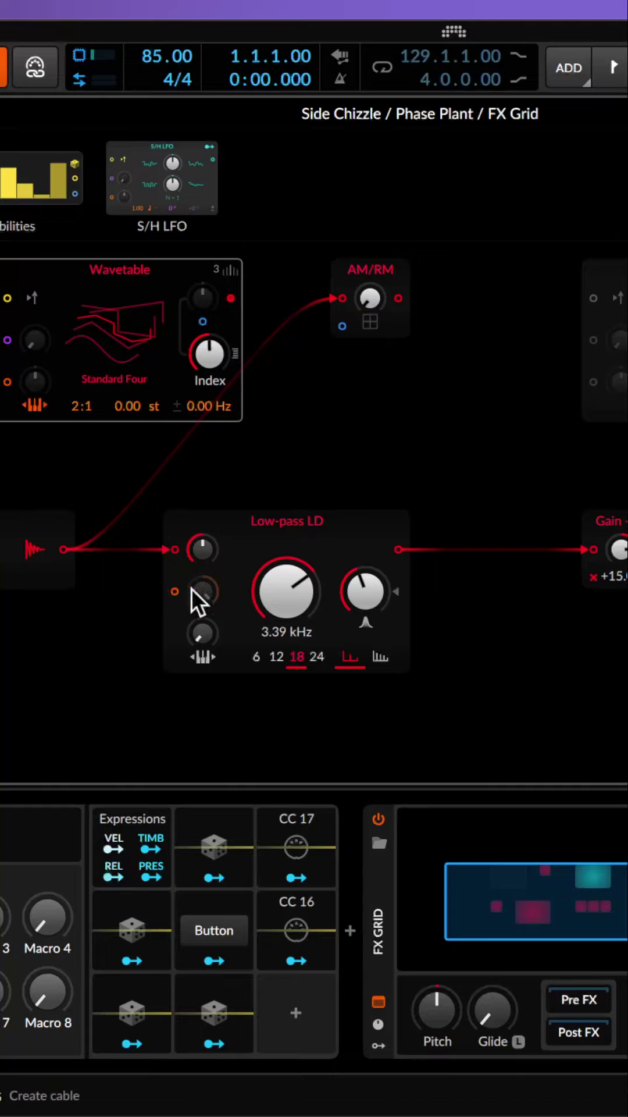
pyautogui.moveTo(231, 299); pyautogui.dragTo(342, 326)
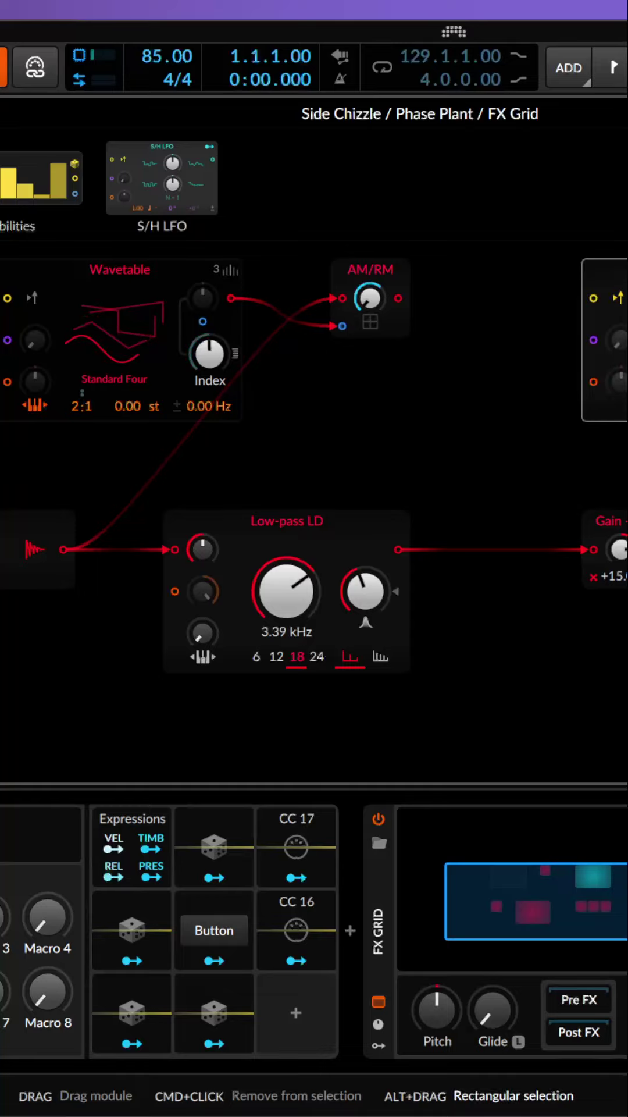
pyautogui.click(369, 299)
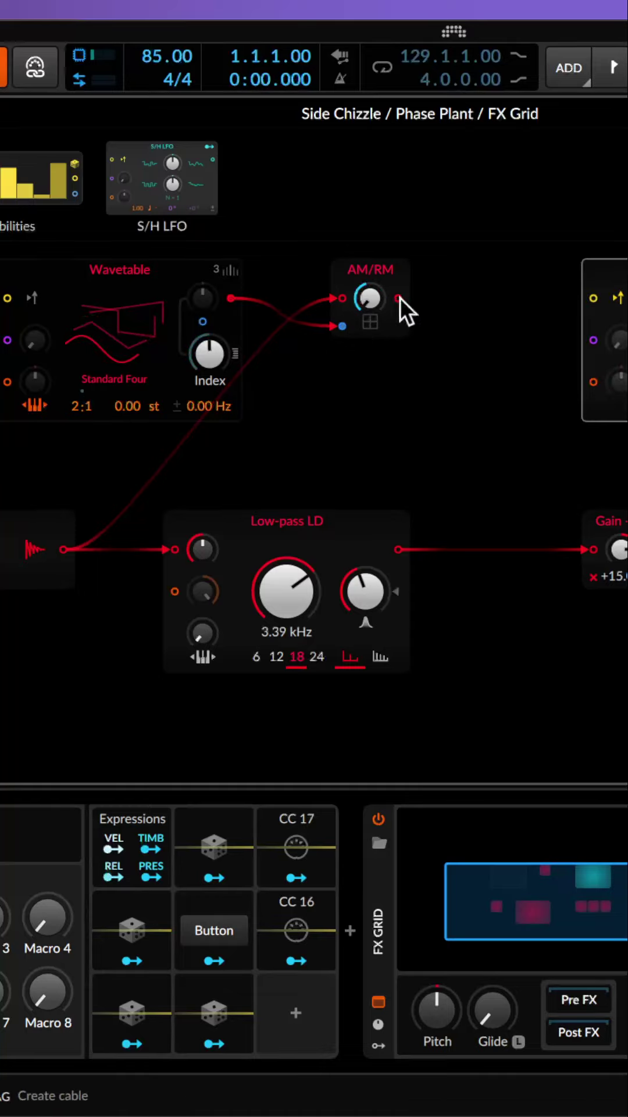
pyautogui.moveTo(399, 298); pyautogui.dragTo(594, 550)
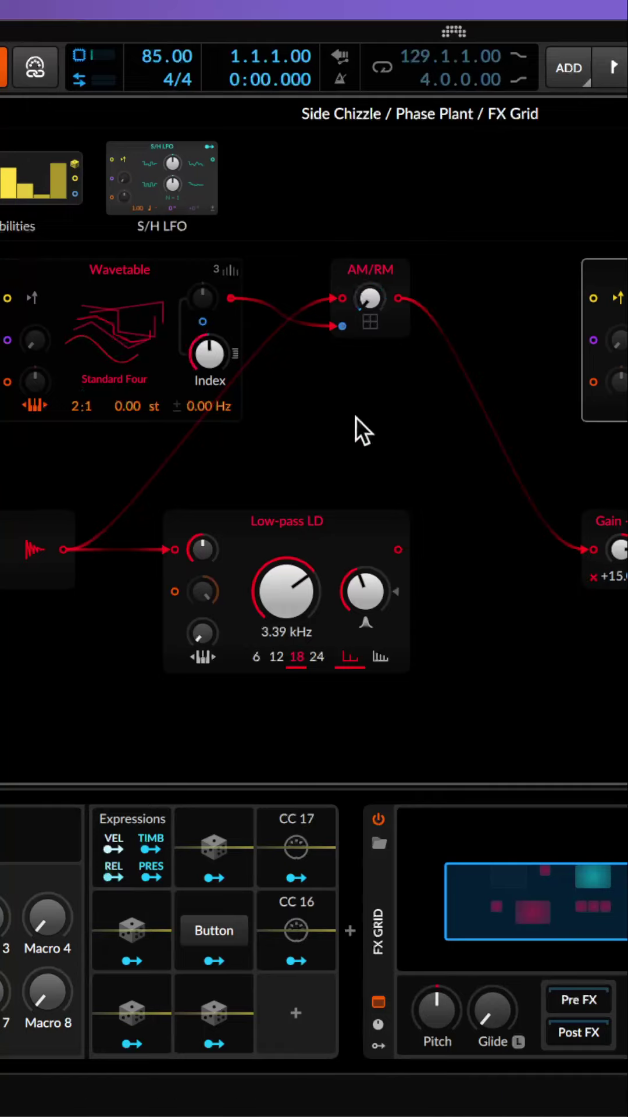
# Step: Bring the AM/RM blend amount up to roughly 64%
pyautogui.moveTo(370, 299); pyautogui.dragTo(370, 262)
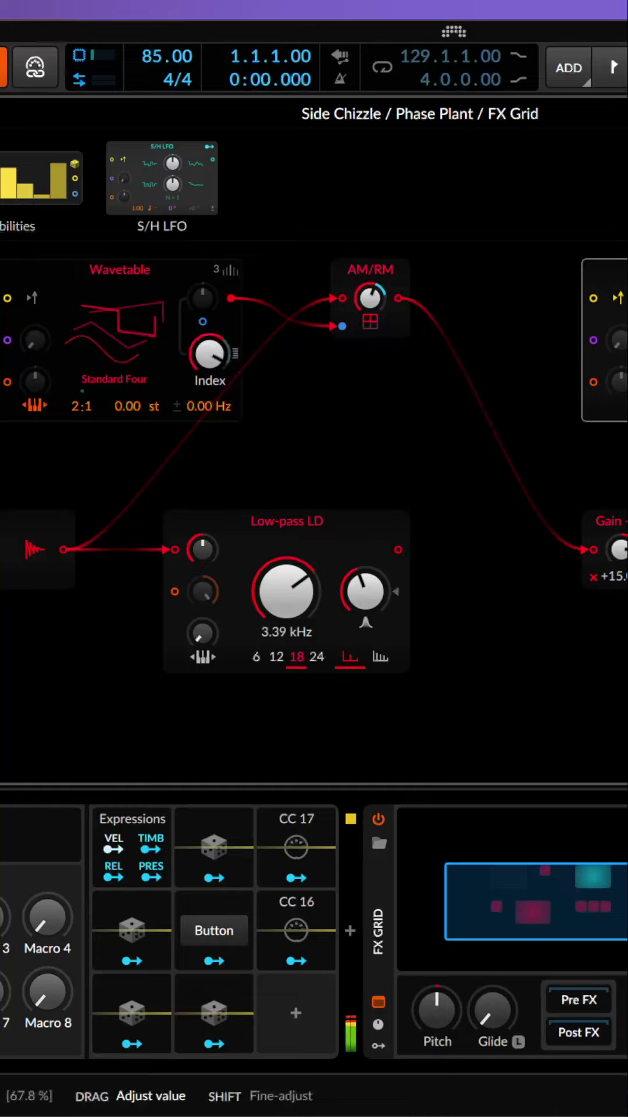
pyautogui.moveTo(370, 299); pyautogui.dragTo(371, 279)
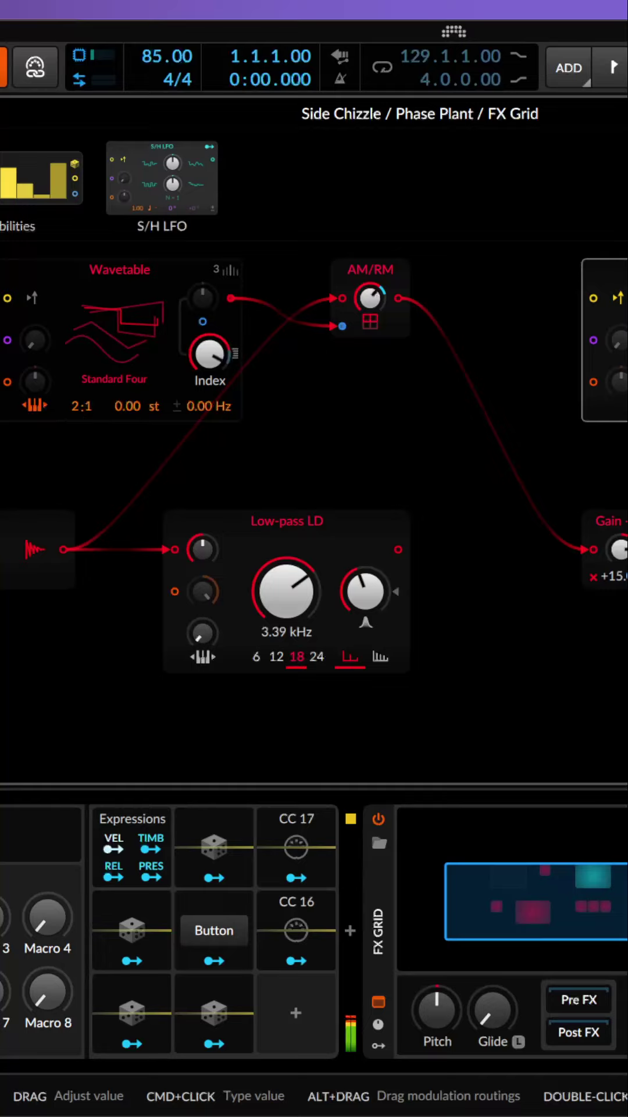
pyautogui.moveTo(74, 408); pyautogui.dragTo(74, 409)
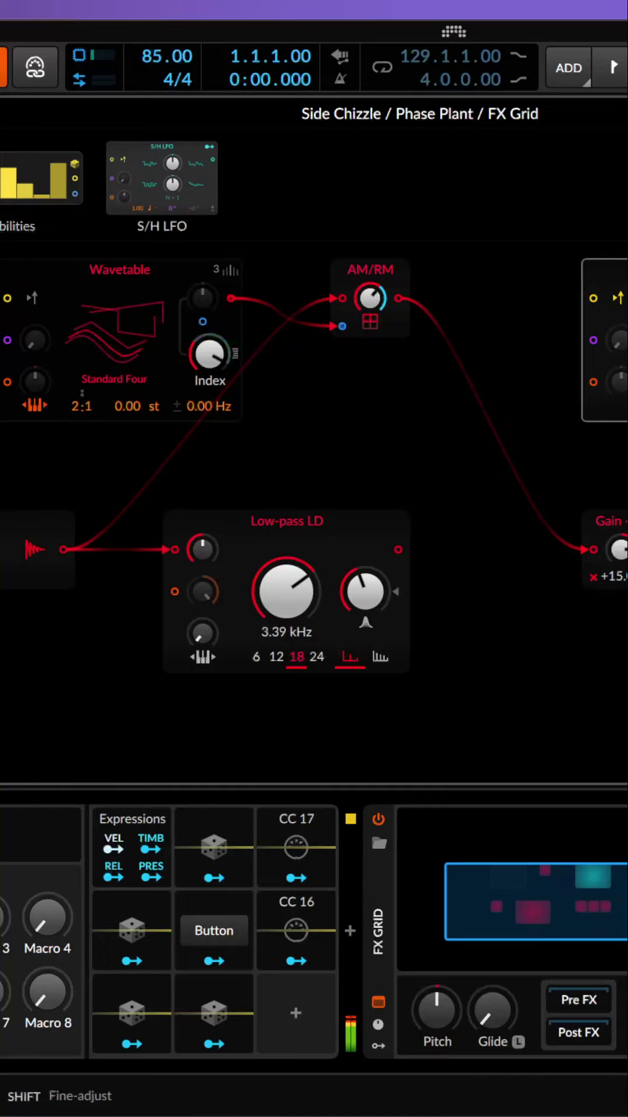